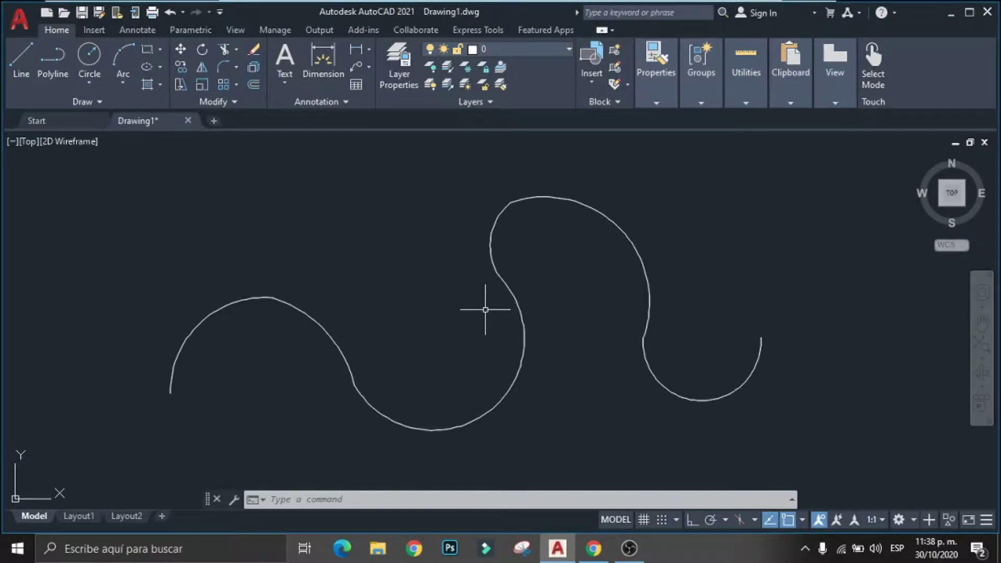
Draw a 3-unit tie line with PLINE and copy it 0.13 units above
text(pl)
key(Return)
click(214, 229)
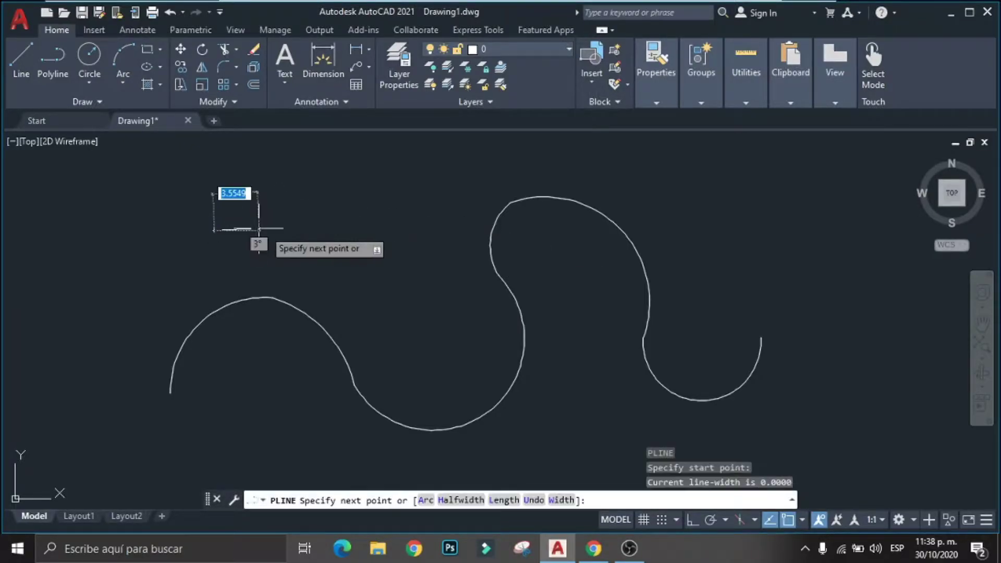
text(3)
key(Return)
key(Return)
text(co)
key(Return)
drag(256, 237, 211, 201)
key(Return)
click(316, 245)
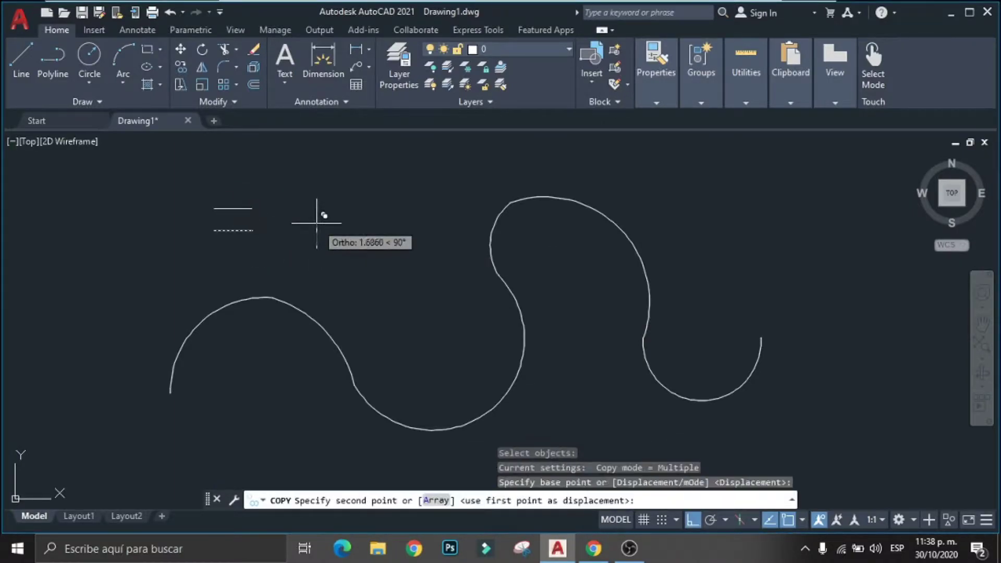
text(.13)
key(Return)
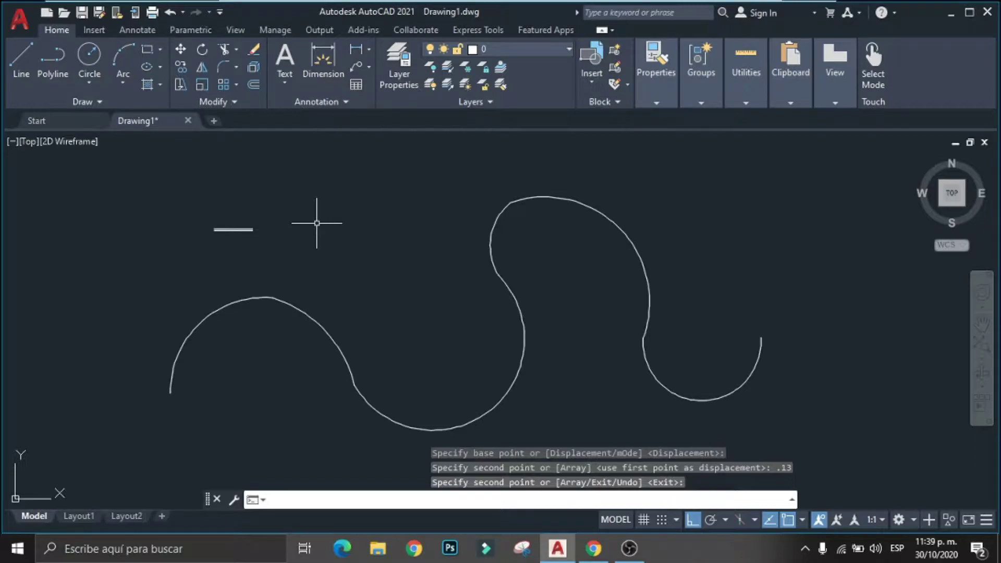
key(Return)
Move the tie pair from its midpoint onto the first arc's lower end
click(233, 230)
text(m)
key(Return)
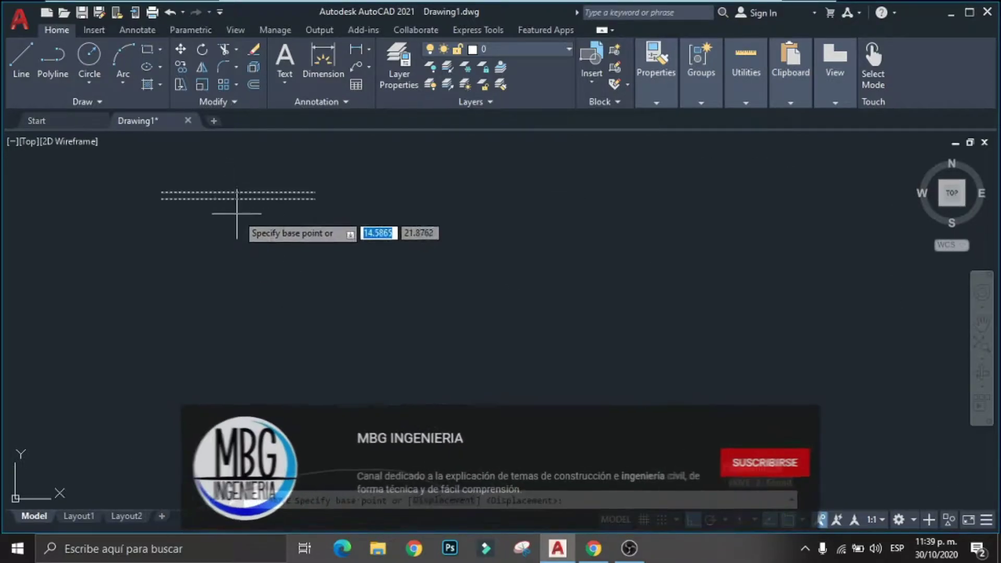
click(234, 230)
scroll(226, 379, up, 3)
click(215, 373)
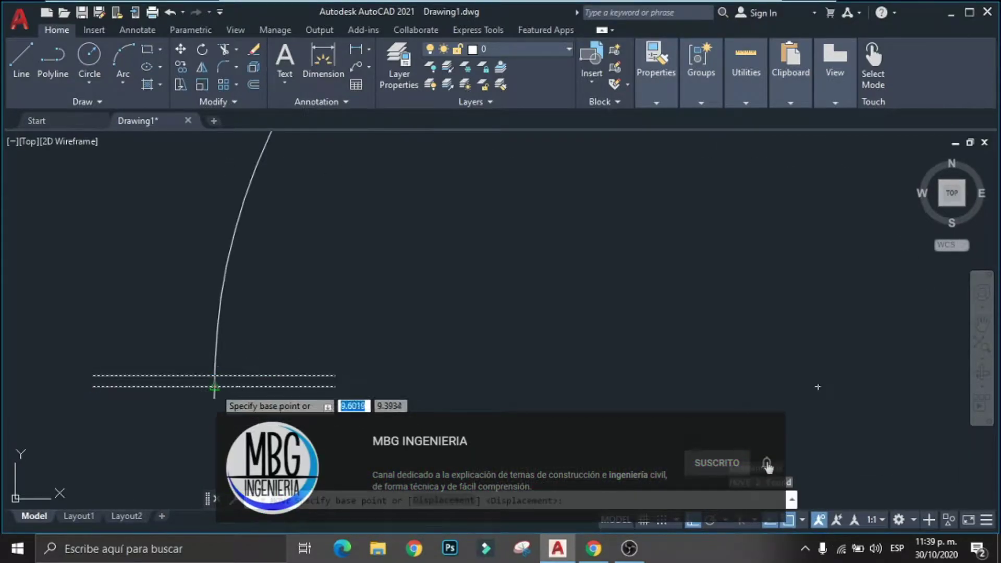
scroll(271, 371, down, 2)
Rotate the tie pair by reference so it sits square across the arc end
drag(302, 362, 269, 406)
text(ro)
key(Return)
scroll(241, 365, up, 3)
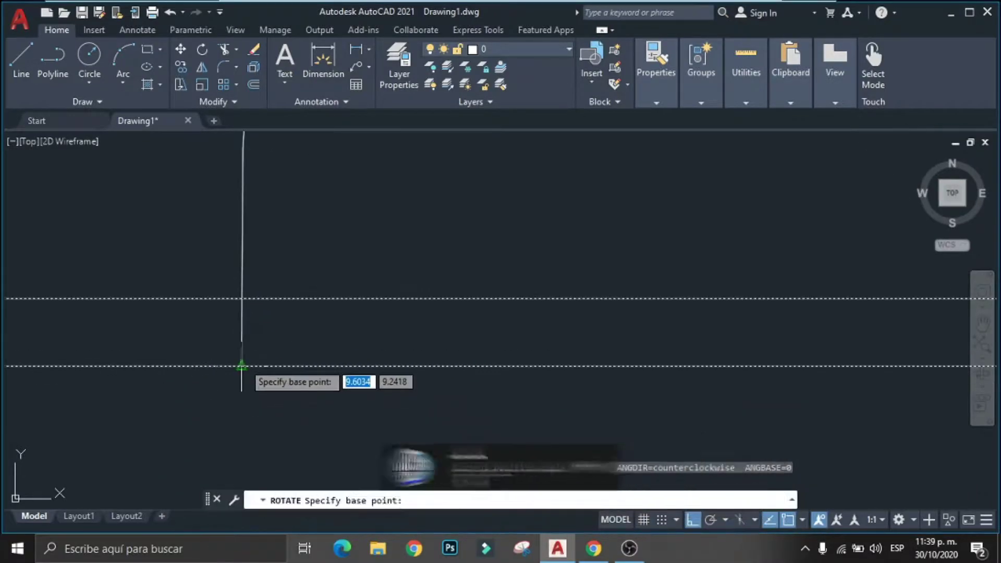
click(241, 365)
text(r)
key(Return)
click(241, 364)
scroll(243, 290, up, 2)
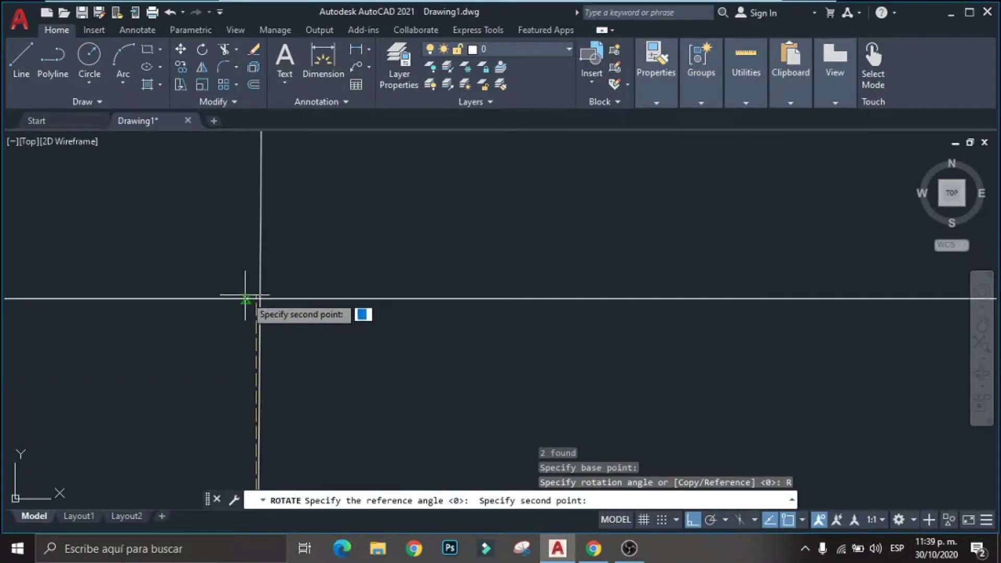
click(257, 296)
click(286, 305)
scroll(290, 317, down, 3)
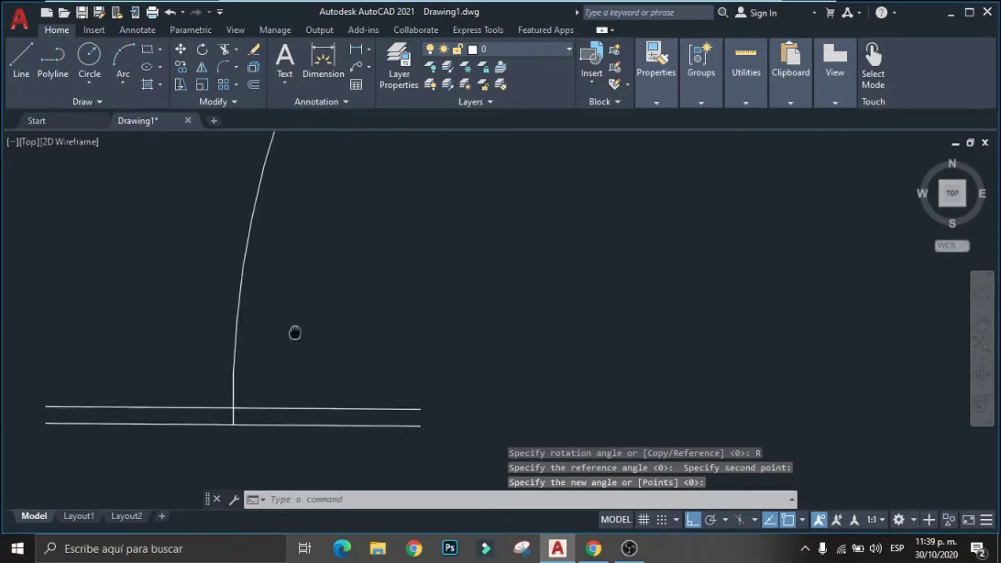
scroll(292, 331, down, 2)
scroll(368, 291, down, 2)
middle_drag(365, 292, 340, 376)
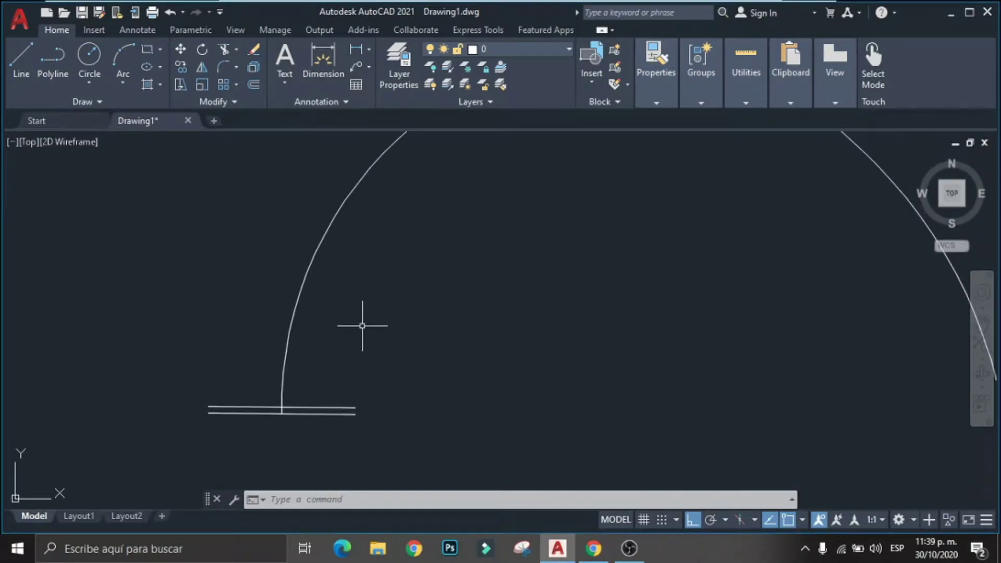
Create a path array of the tie along the S-curve
click(237, 82)
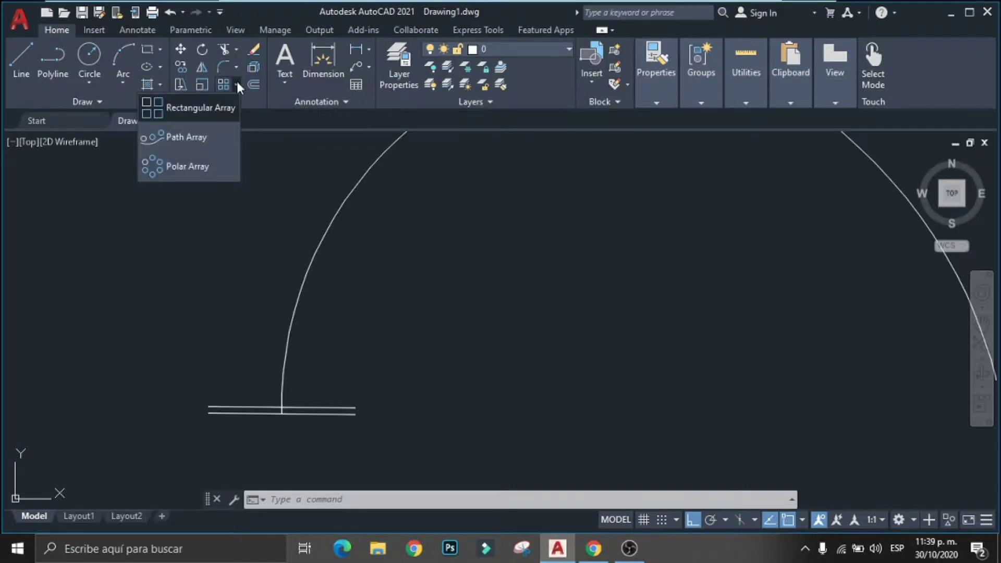
click(201, 139)
middle_drag(217, 328, 184, 232)
click(214, 278)
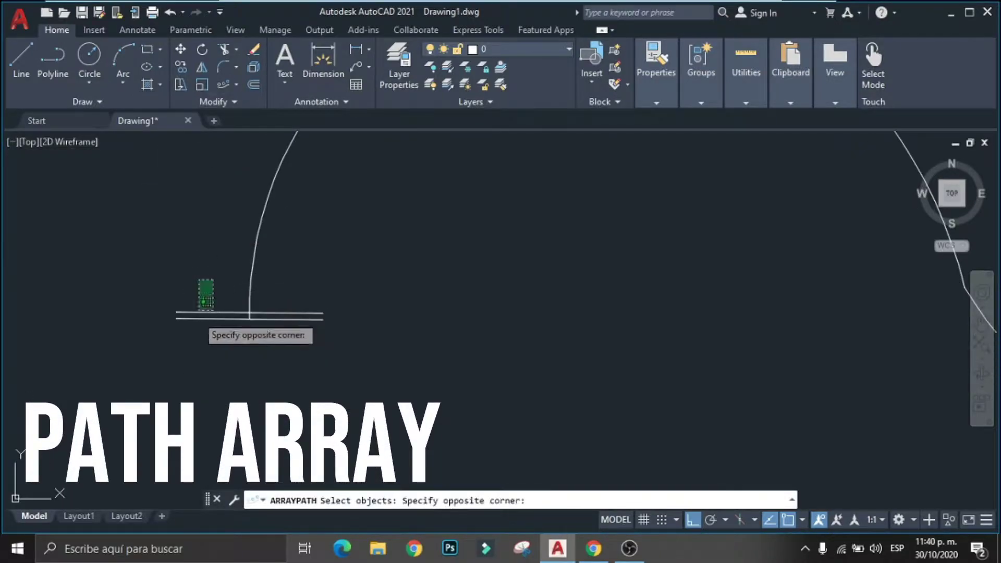
click(165, 352)
middle_drag(374, 243, 342, 342)
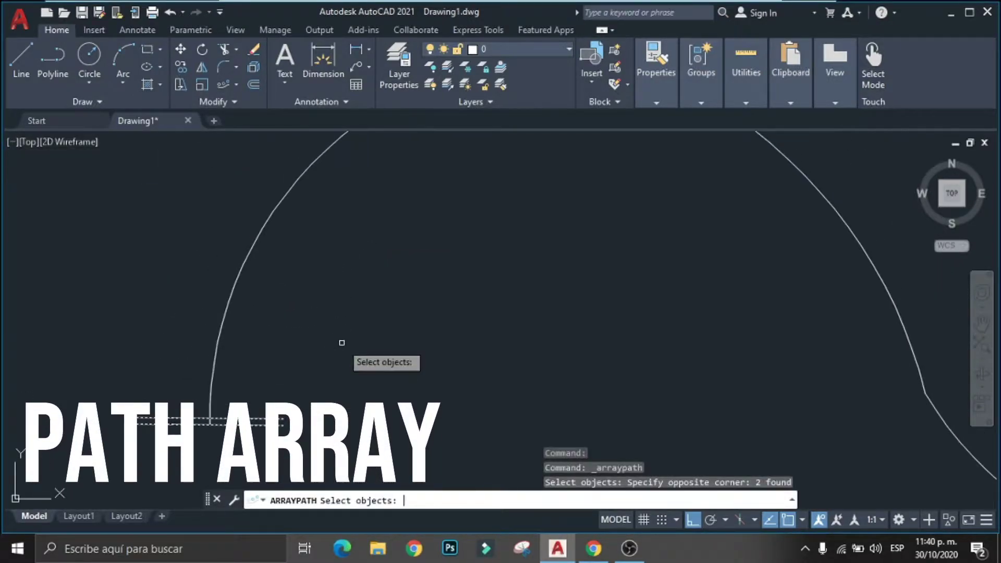
key(Return)
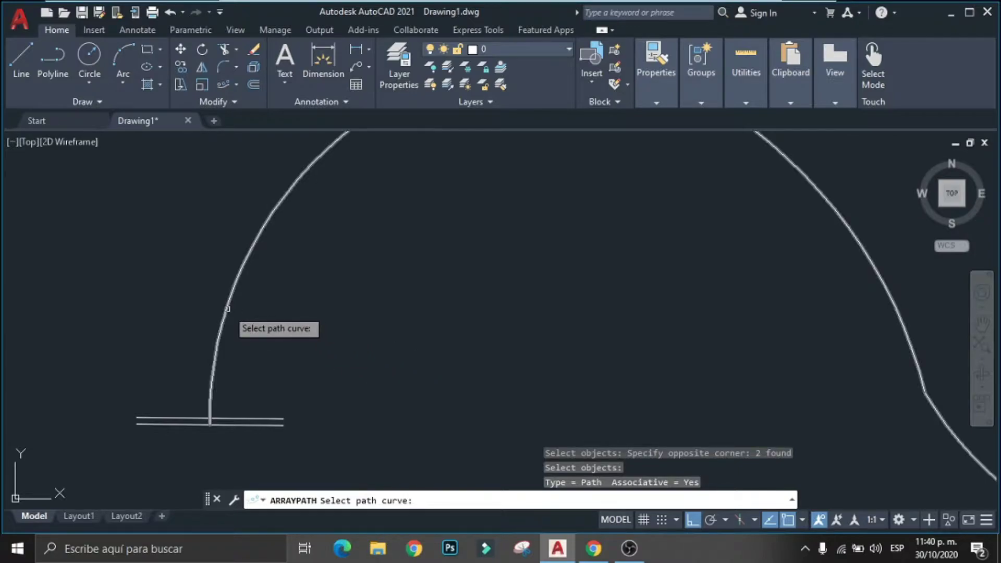
click(227, 308)
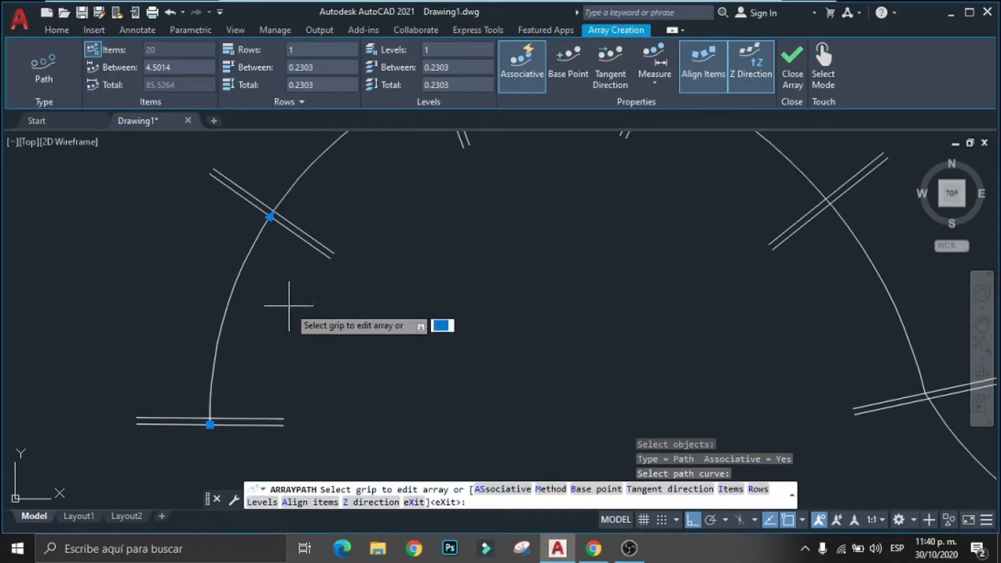
middle_drag(286, 297, 156, 363)
scroll(302, 317, down, 2)
middle_drag(357, 293, 292, 295)
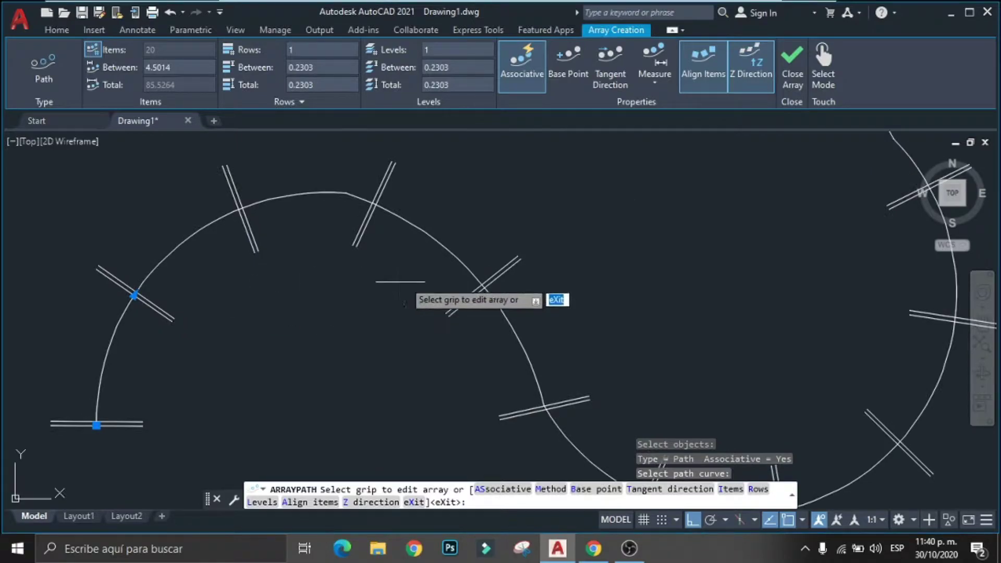
middle_drag(510, 256, 415, 270)
scroll(514, 259, down, 2)
mouse_move(514, 259)
middle_down()
mouse_move(424, 299)
mouse_move(444, 259)
mouse_move(430, 262)
middle_up()
scroll(398, 276, up, 1)
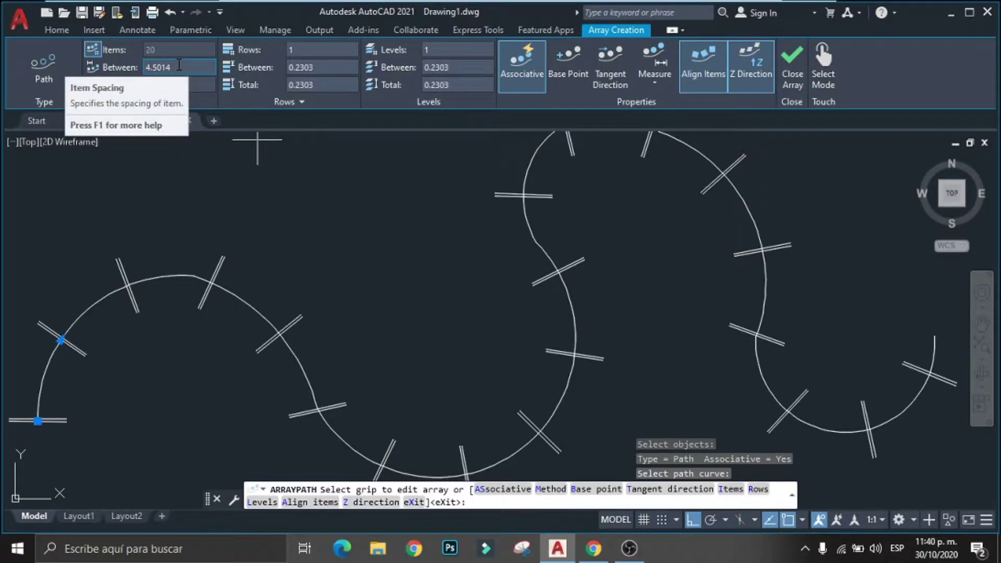
Set the array's tie spacing to 3 units, giving 30 ties, and finish
click(179, 67)
text(10)
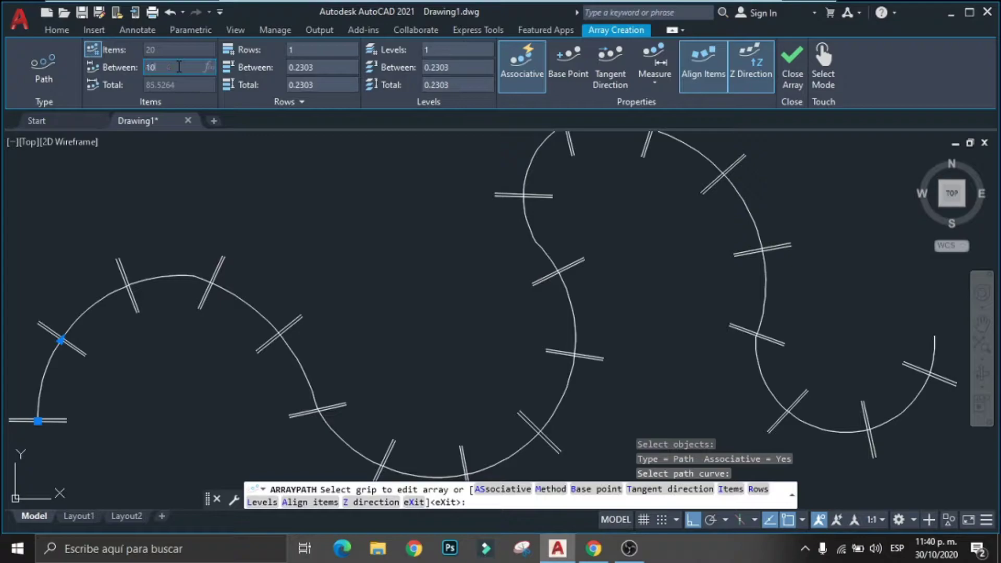
key(Return)
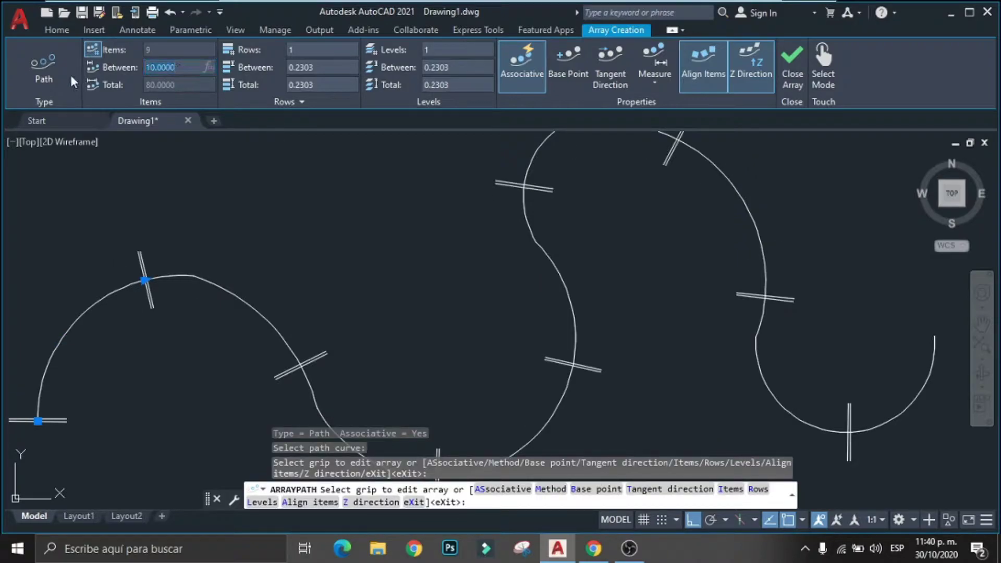
text(5)
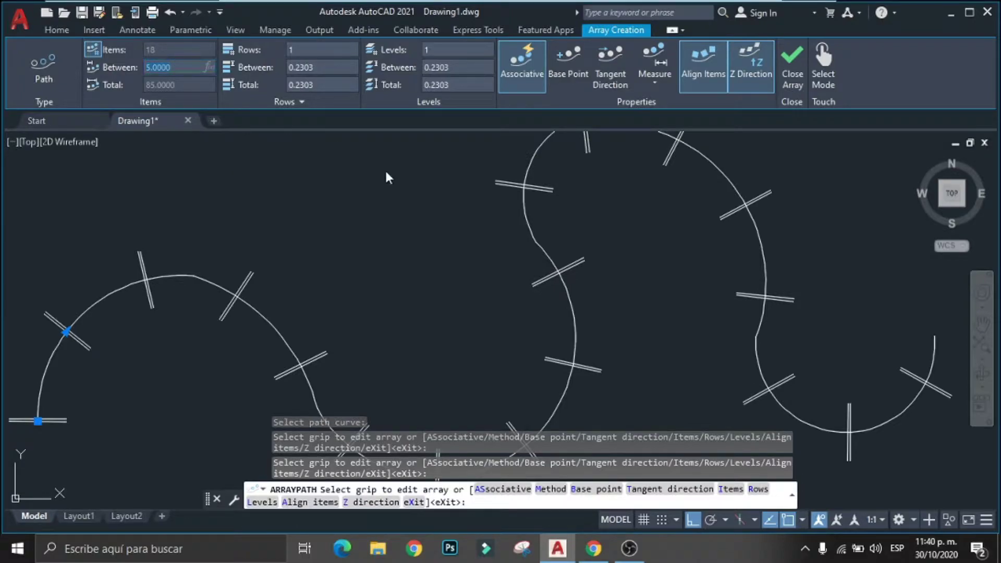
text(3.0000)
key(Return)
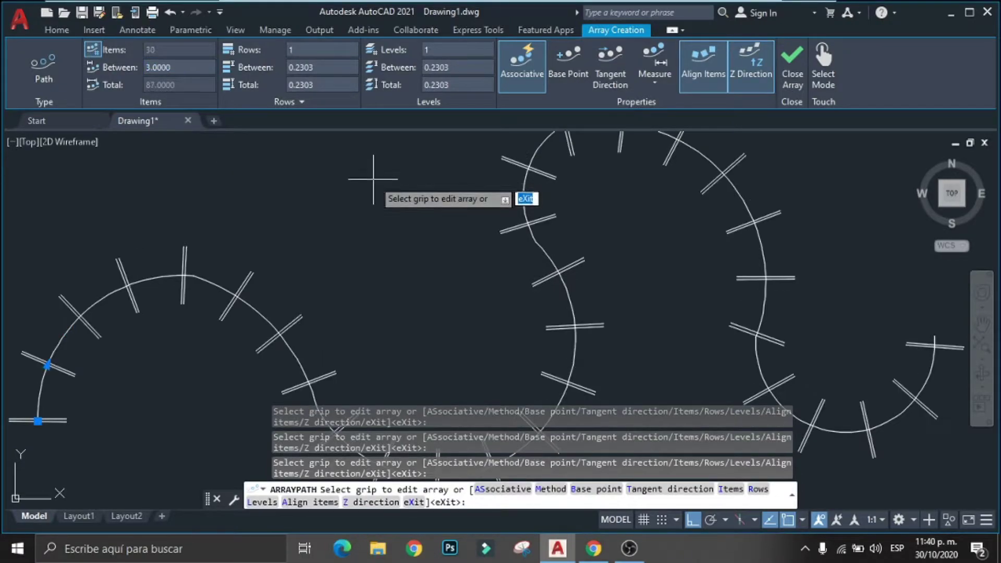
scroll(365, 281, down, 5)
mouse_move(364, 281)
middle_down()
mouse_move(354, 297)
mouse_move(385, 294)
middle_up()
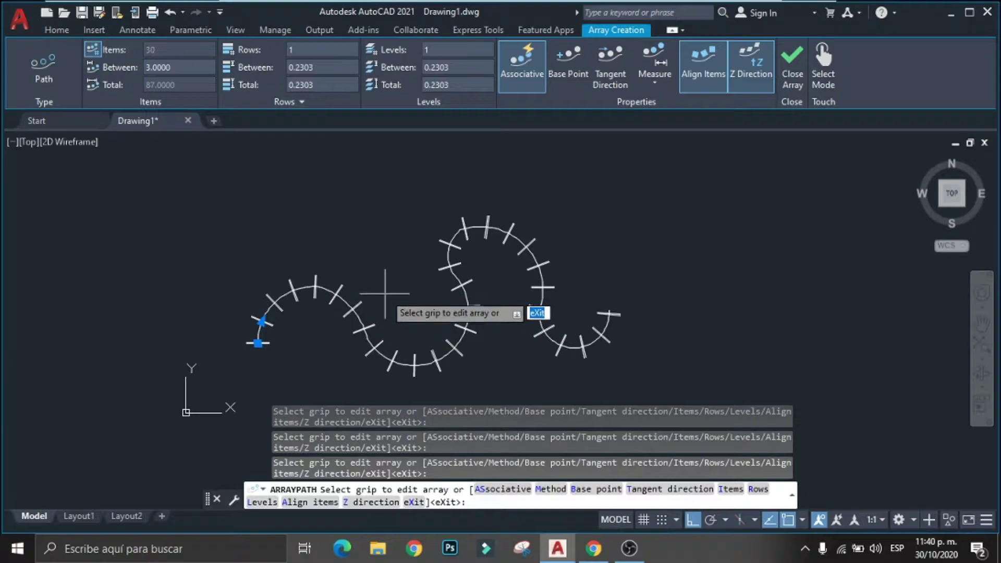
key(Escape)
scroll(365, 271, up, 2)
EXPLODE the tie array, then pick several ties to confirm they are separate lines
scroll(237, 261, up, 2)
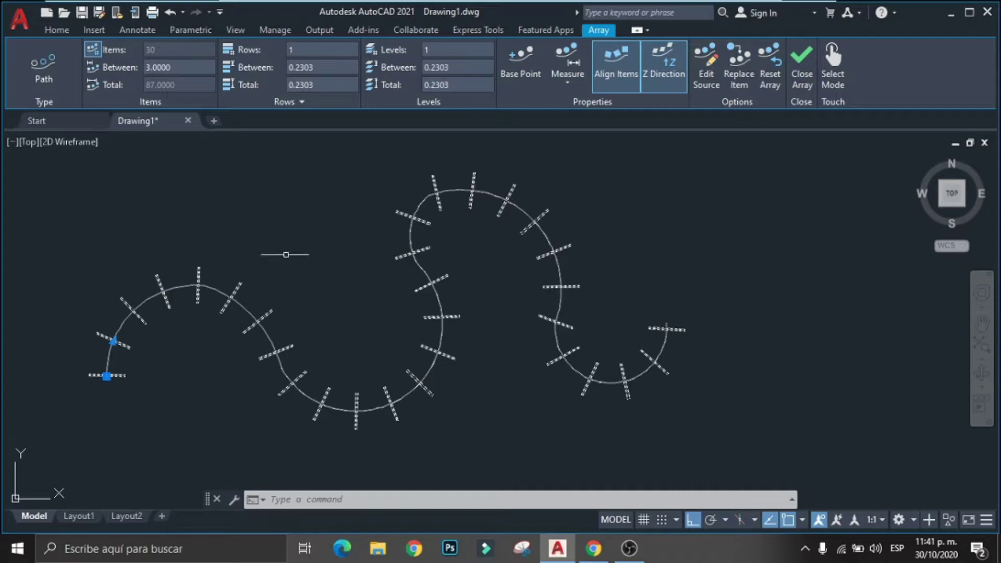
text(PLODE)
key(Return)
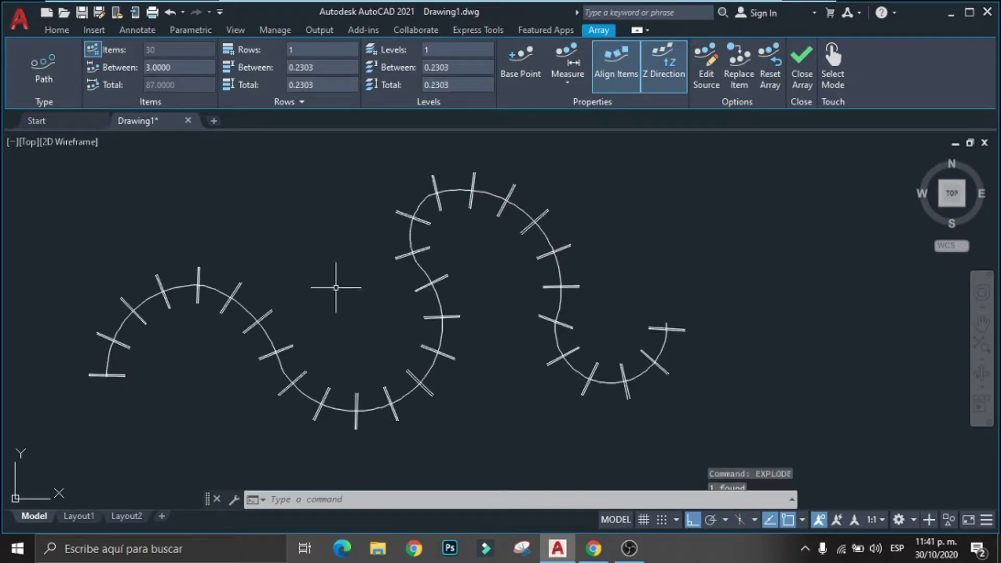
click(272, 326)
click(299, 368)
click(441, 317)
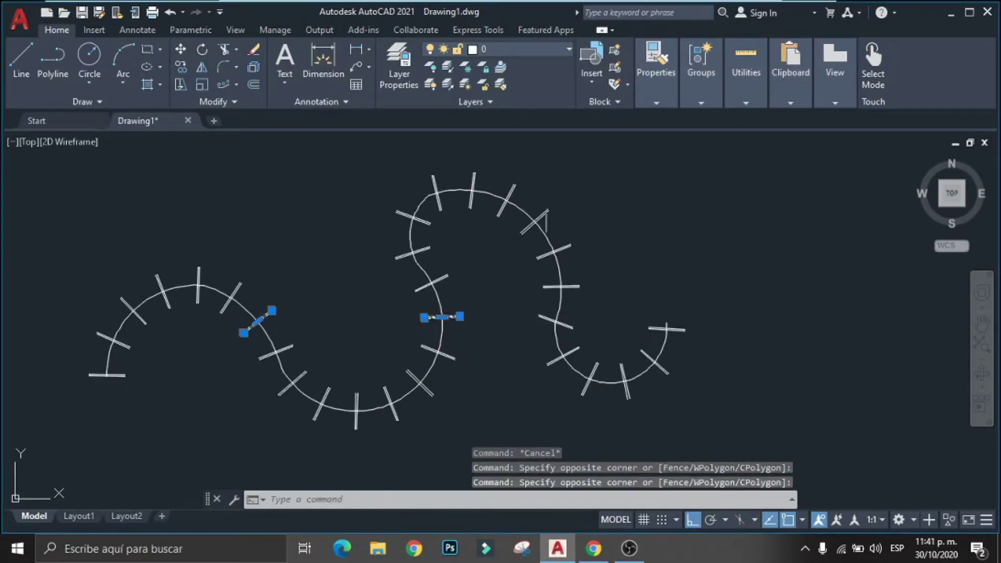
click(537, 213)
key(Escape)
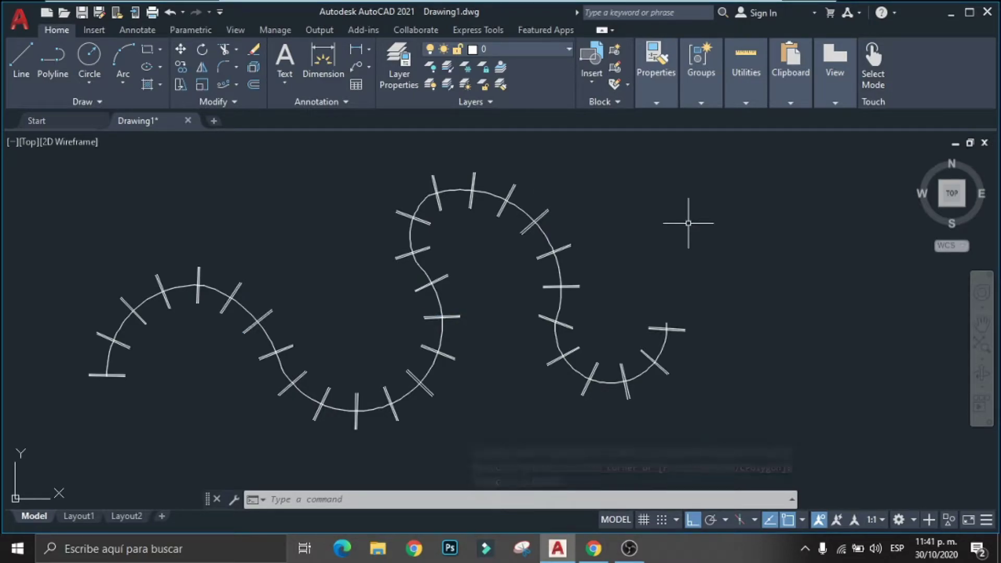
Offset the track curve 0.45 to each side
text(offset)
key(Return)
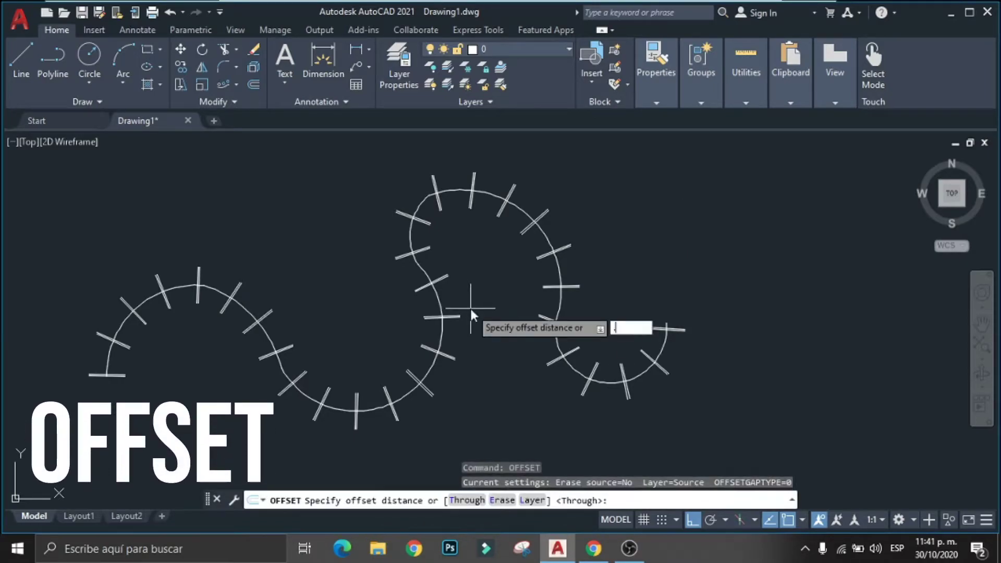
text(45)
key(Return)
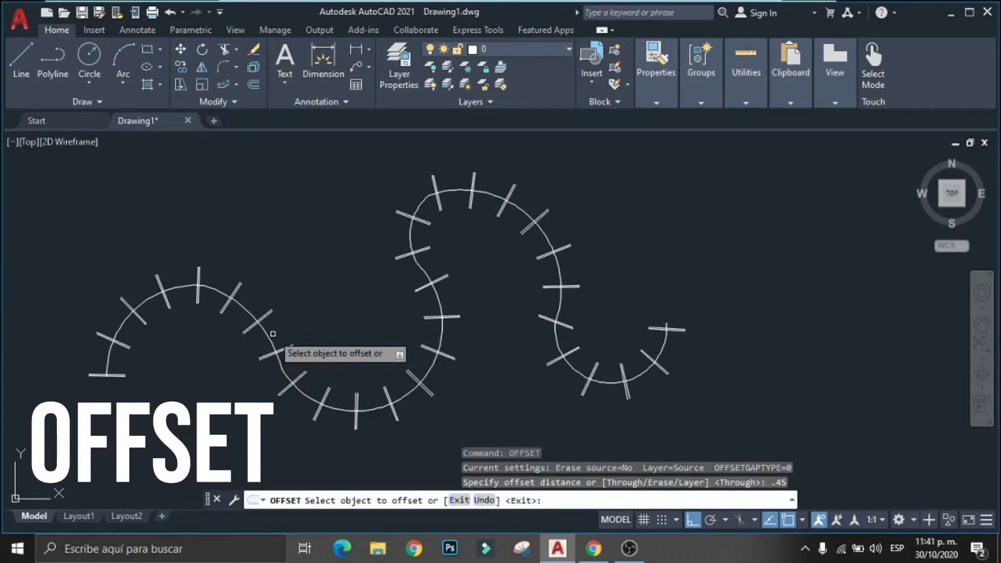
click(272, 334)
click(264, 313)
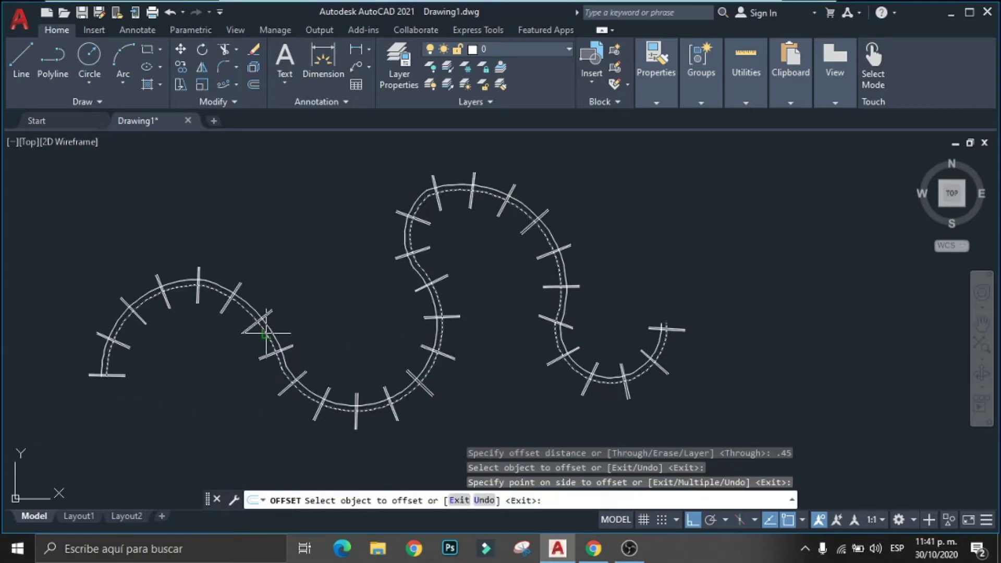
click(265, 332)
click(224, 353)
key(Escape)
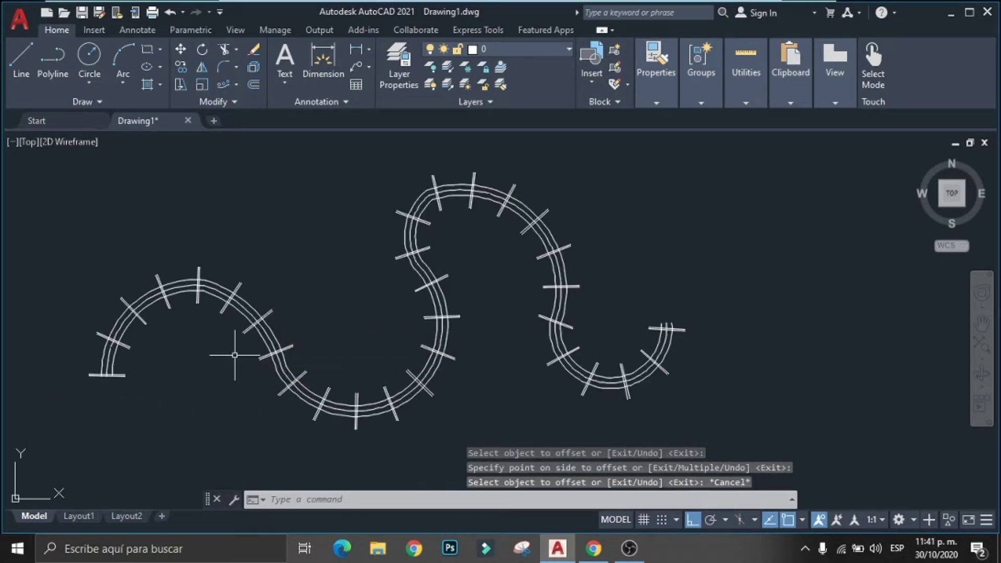
Offset the outer and inner curves again to add two more parallel rails
text(o)
key(Return)
key(Return)
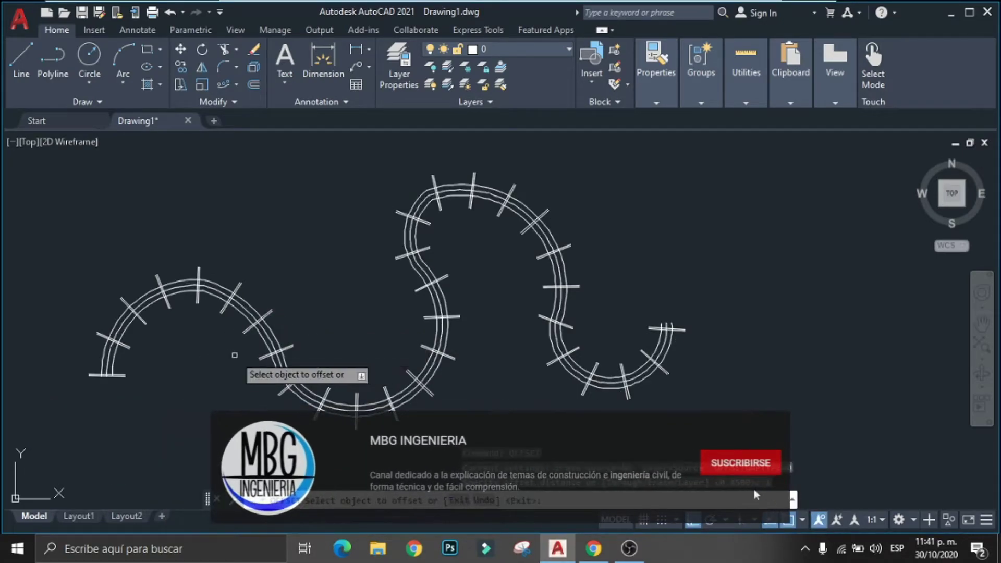
click(272, 345)
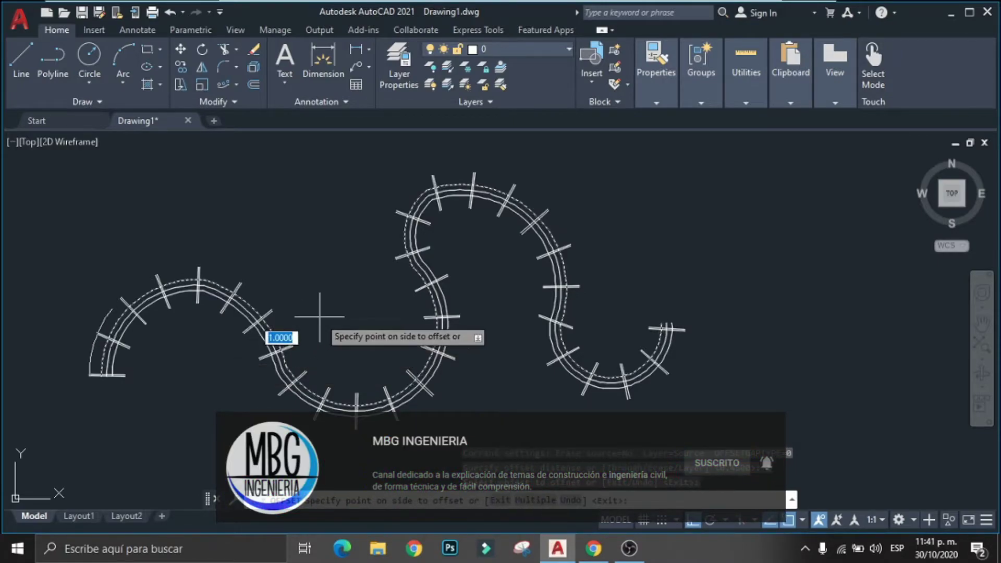
click(308, 323)
click(265, 329)
click(227, 354)
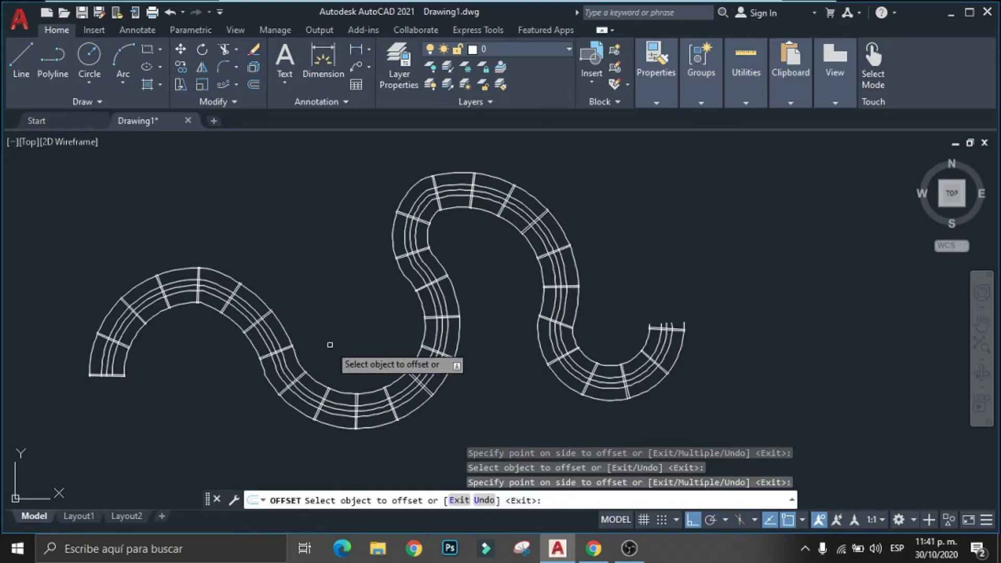
key(Escape)
Fence-trim the protruding line ends at the right curve's tip and zoom to extents
key(Return)
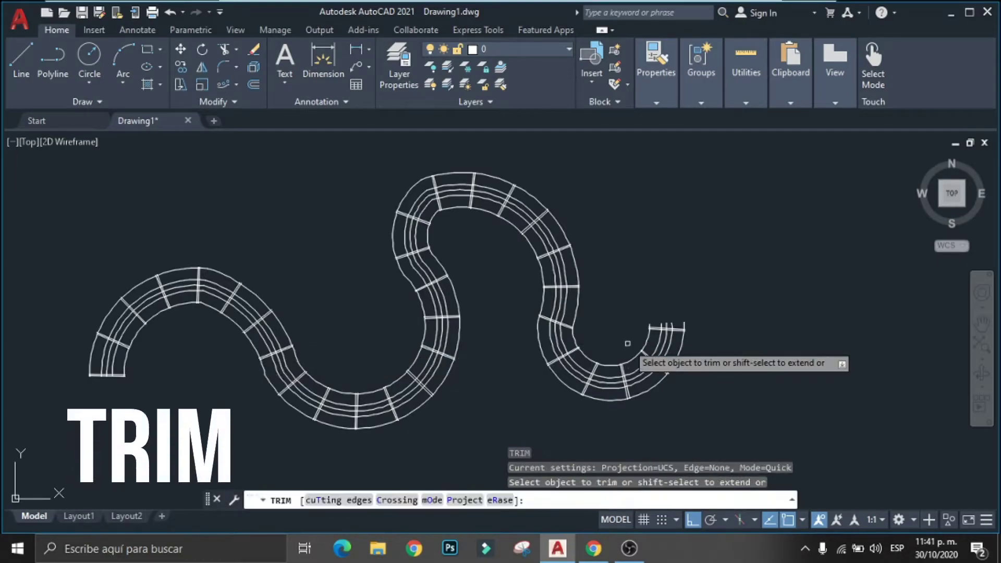
scroll(628, 344, up, 5)
click(722, 301)
click(552, 304)
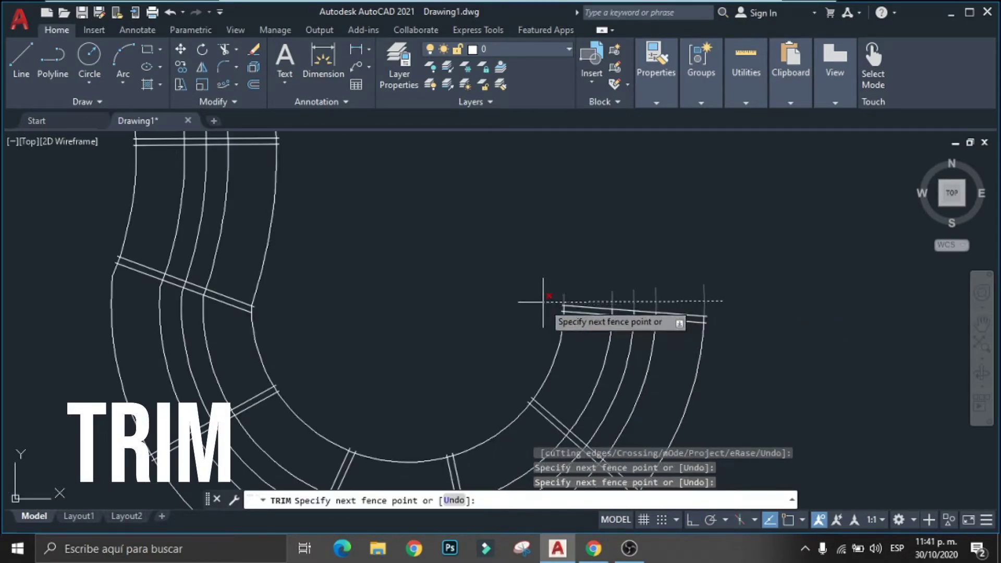
key(Return)
key(Escape)
middle_click(412, 277)
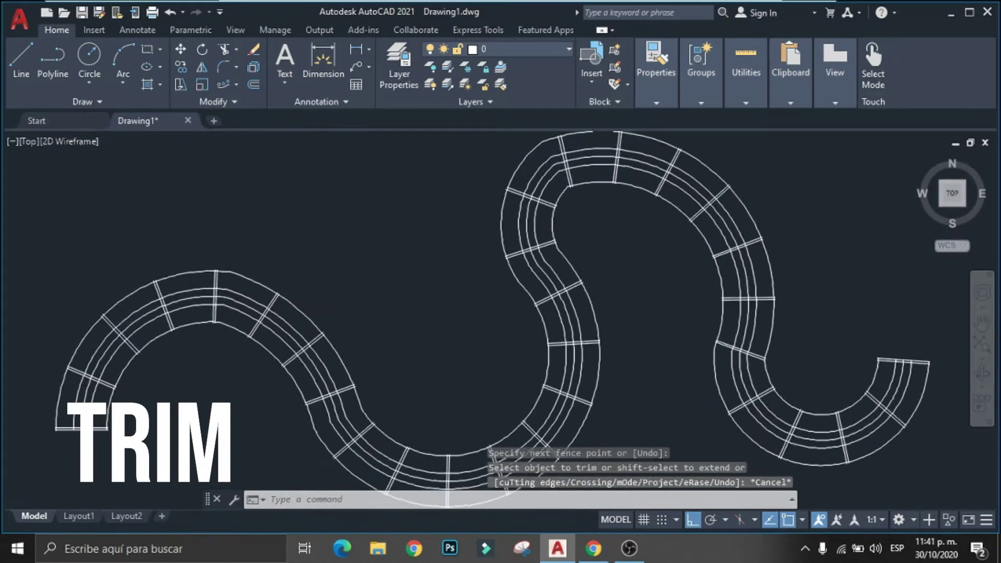
text(O)
Offset the outer and inner track curves 0.9 outward as embankment edges
key(Return)
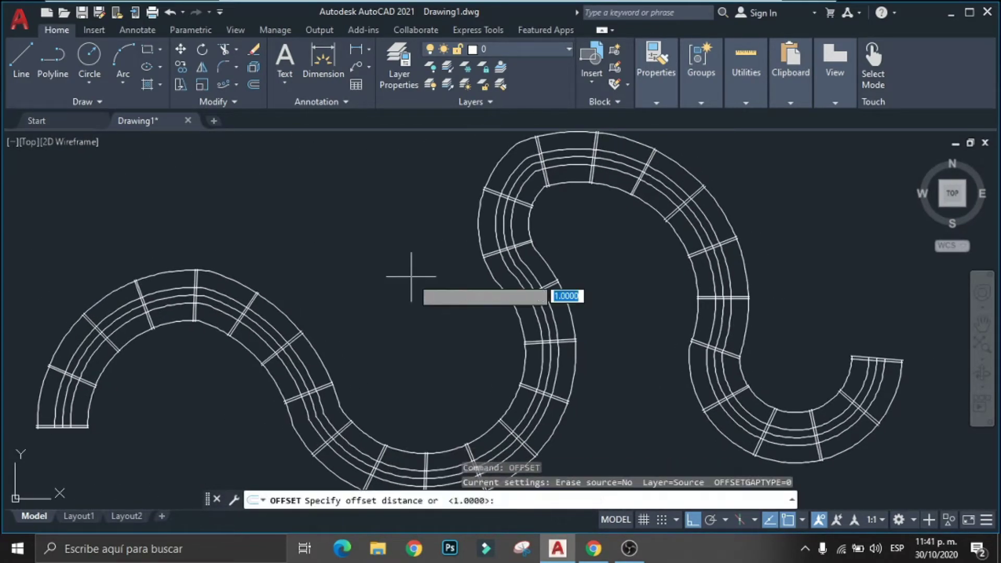
text(9)
key(Return)
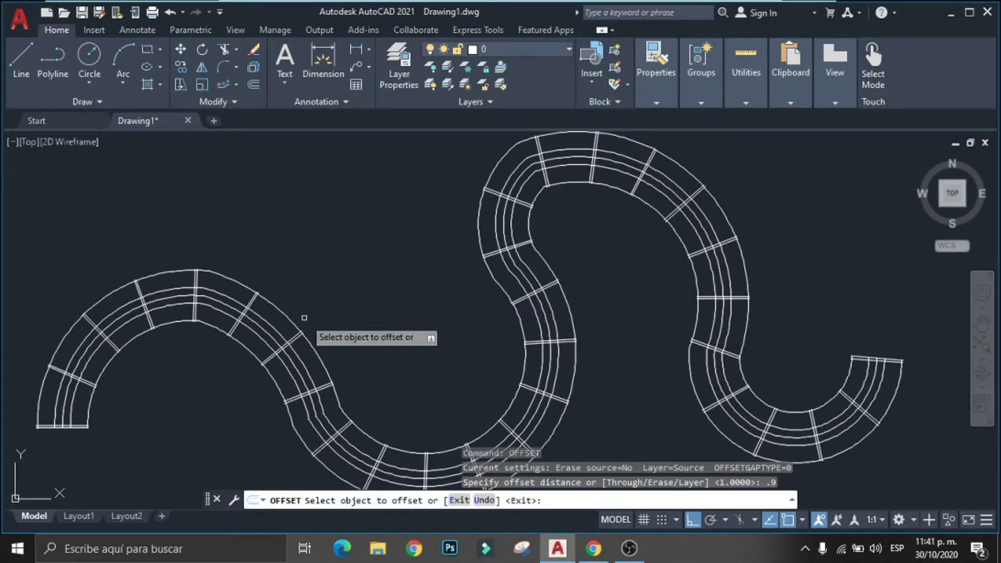
click(283, 315)
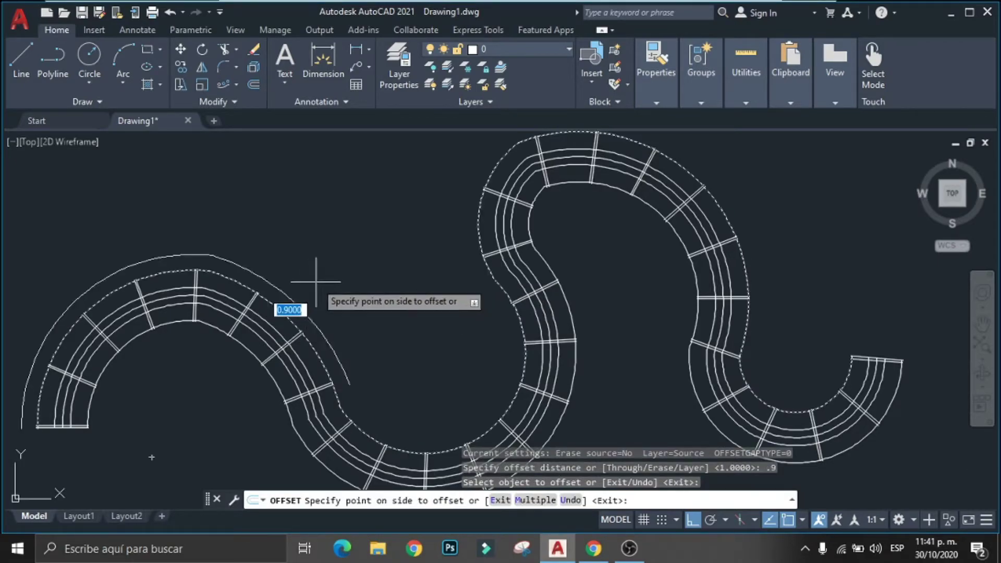
click(316, 281)
click(248, 346)
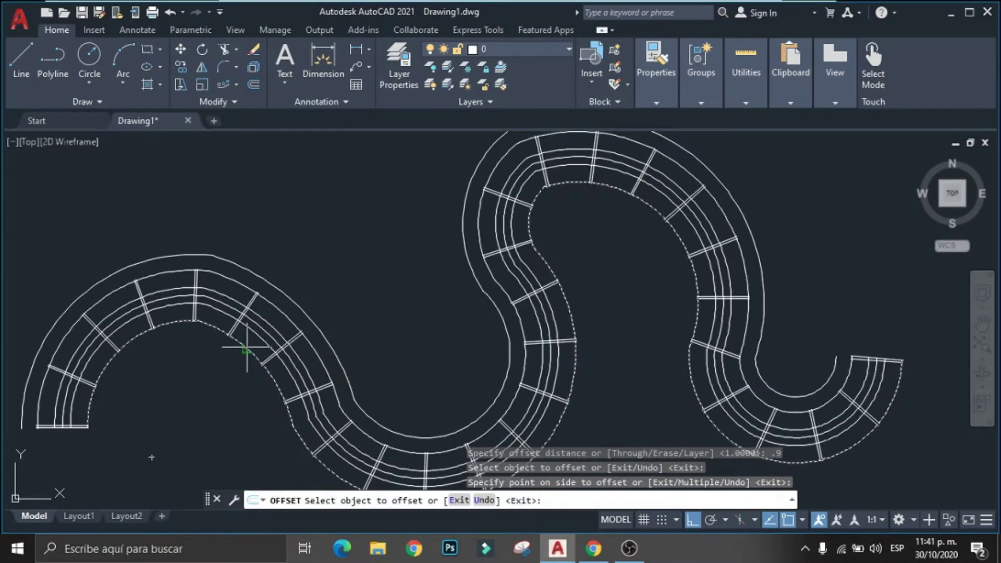
click(218, 379)
key(Escape)
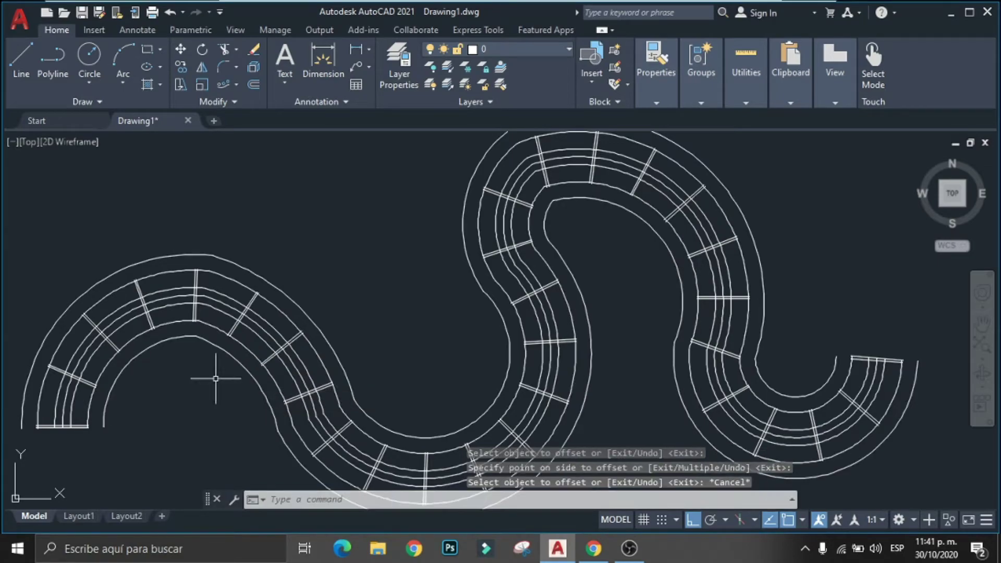
text(OFF)
Double both embankment edges with a further 0.12 offset outward
key(Return)
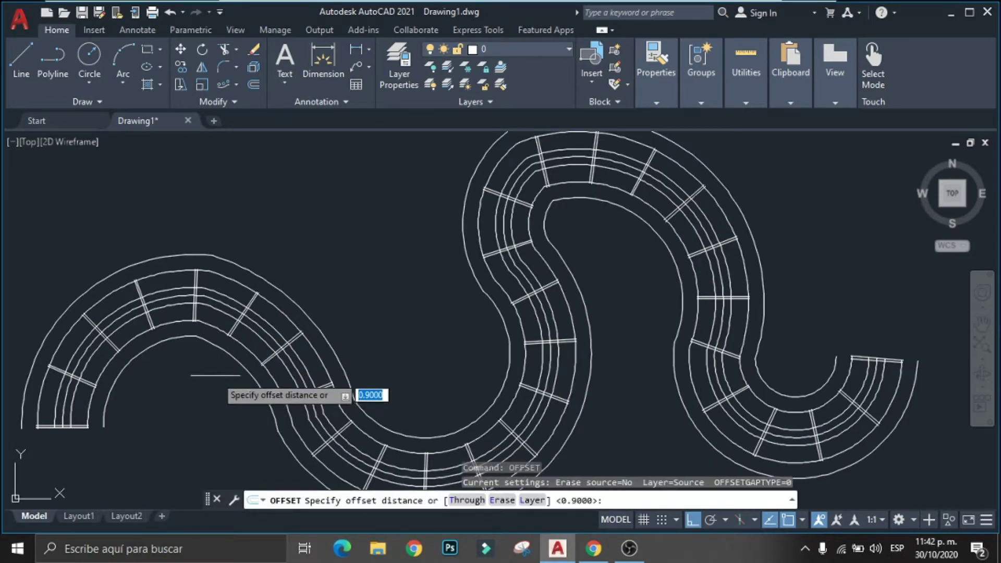
text(.12)
key(Return)
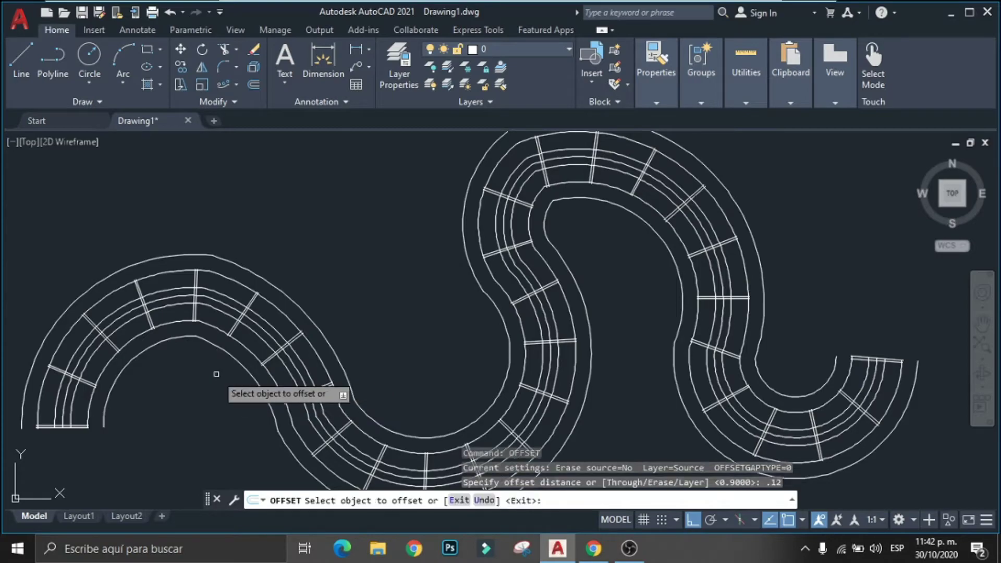
click(297, 304)
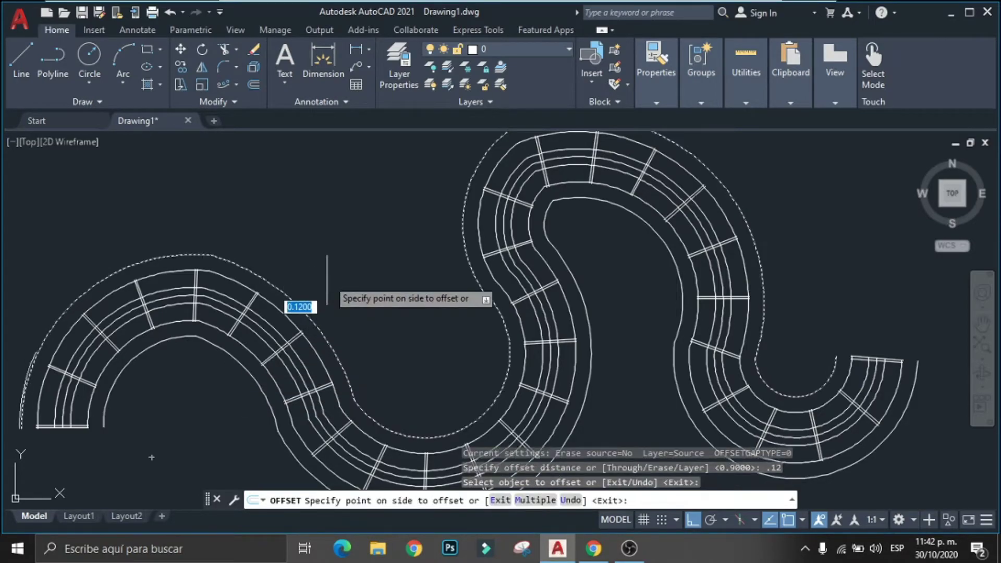
click(268, 284)
click(234, 358)
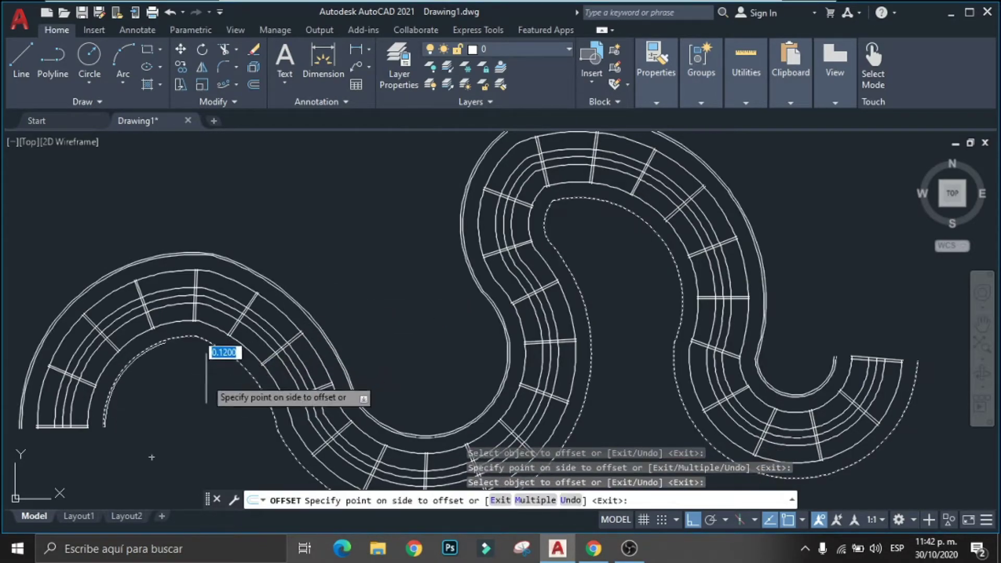
click(203, 380)
middle_drag(294, 359, 242, 343)
key(Escape)
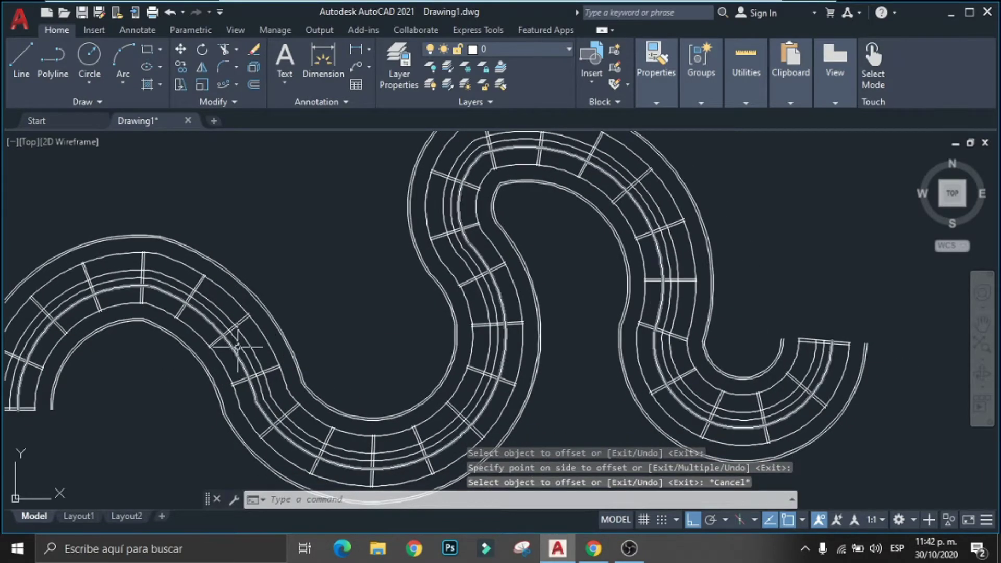
Delete the dashed middle curve
click(234, 339)
key(Delete)
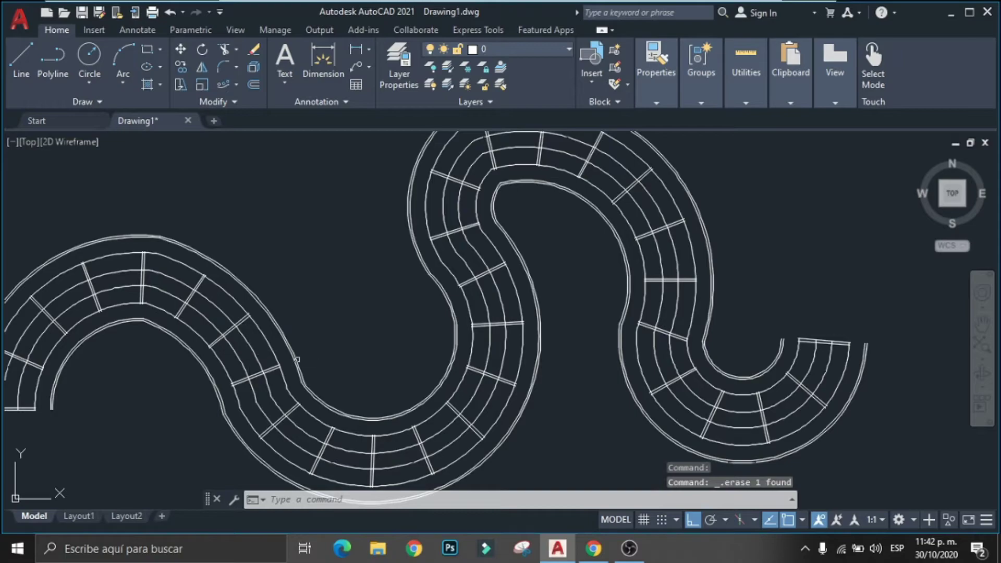
text(h)
middle_drag(296, 359, 483, 350)
Hatch the ballast band through both arcs of the S-curve
key(Return)
click(208, 328)
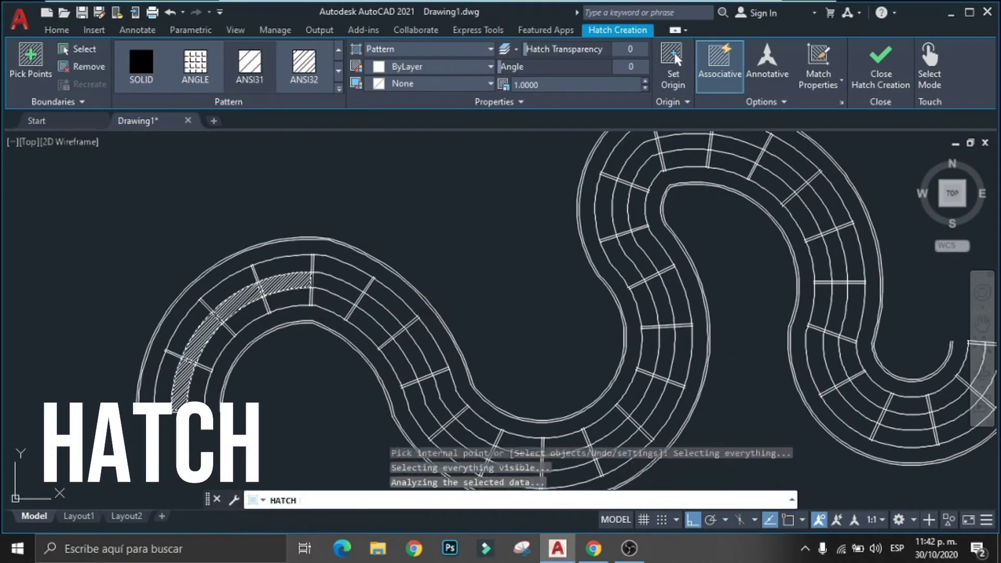
drag(312, 284, 633, 166)
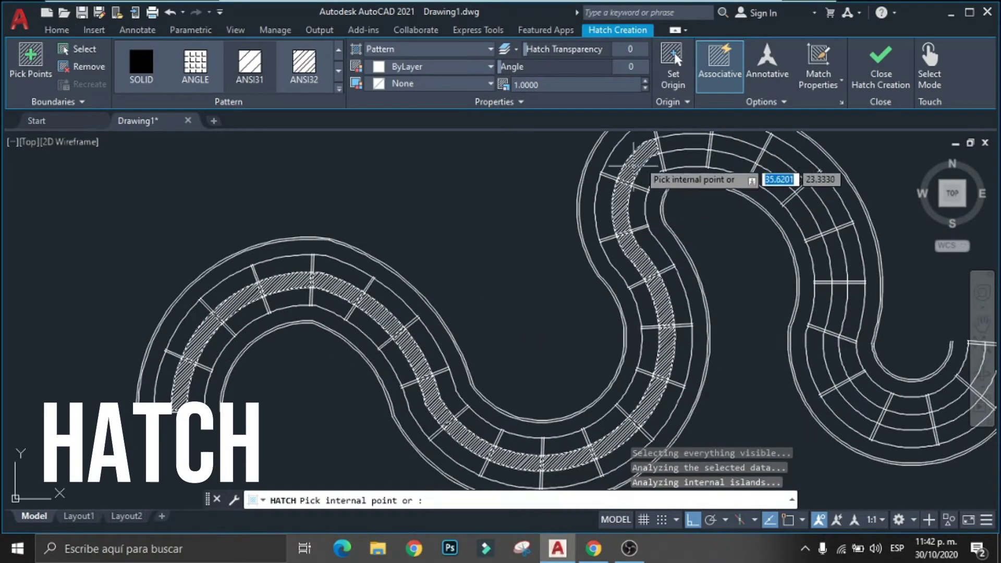
middle_drag(634, 166, 529, 181)
drag(529, 180, 585, 366)
middle_drag(584, 366, 557, 395)
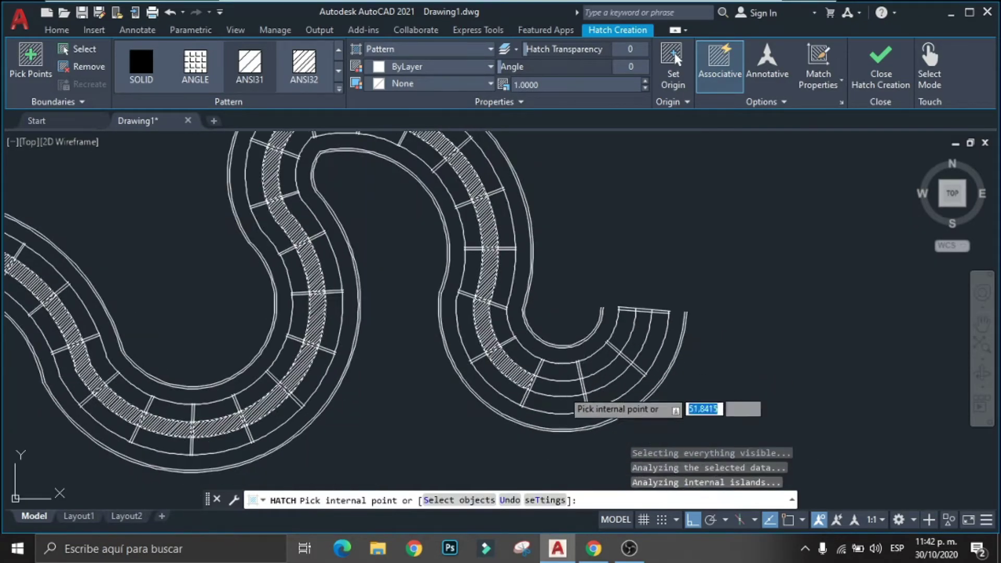
key(Escape)
Change the ballast hatch pattern to GRAVEL
click(413, 320)
click(338, 71)
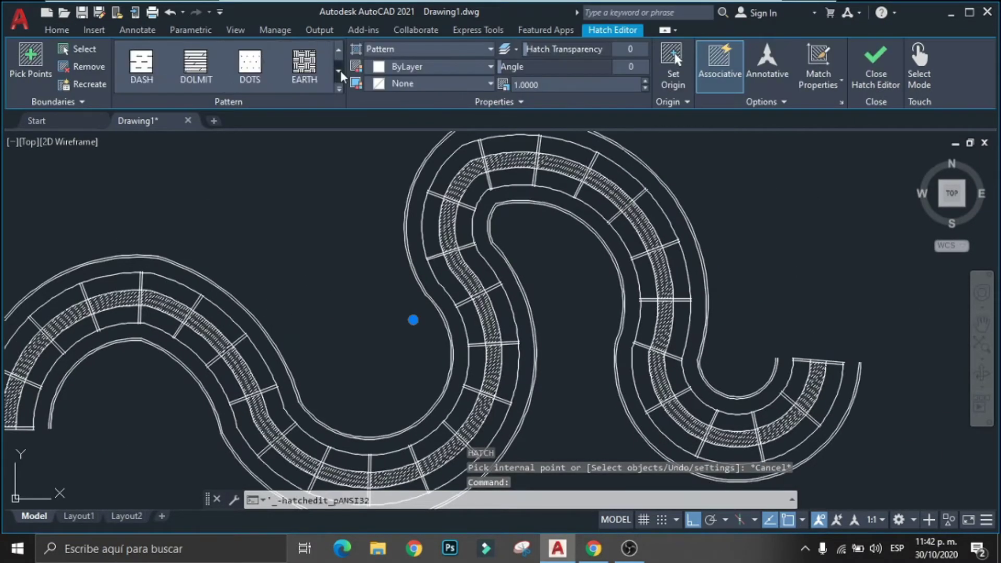
click(140, 64)
key(Escape)
scroll(415, 323, up, 3)
scroll(414, 323, up, 3)
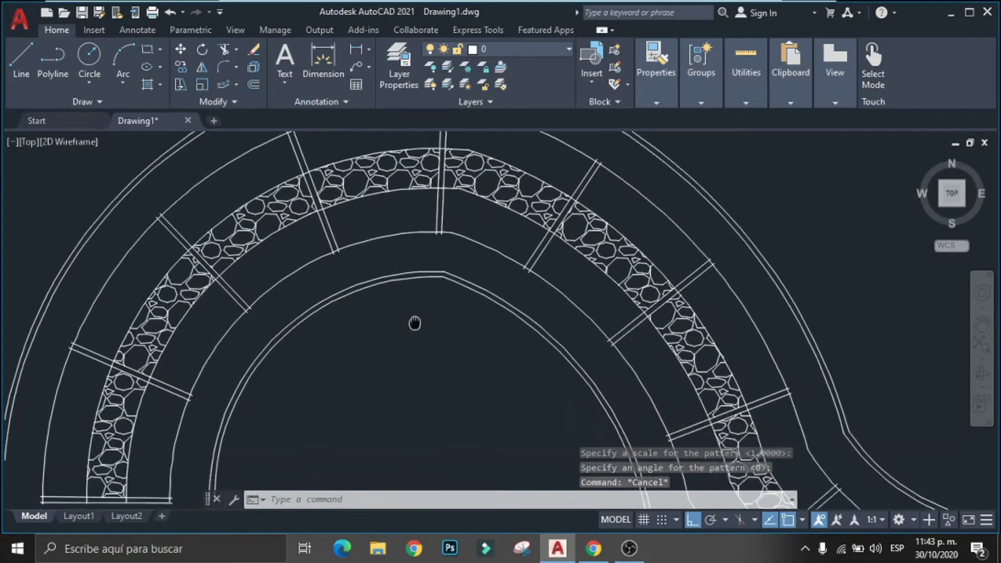
mouse_move(414, 323)
middle_down()
mouse_move(364, 286)
mouse_move(208, 241)
mouse_move(84, 187)
middle_up()
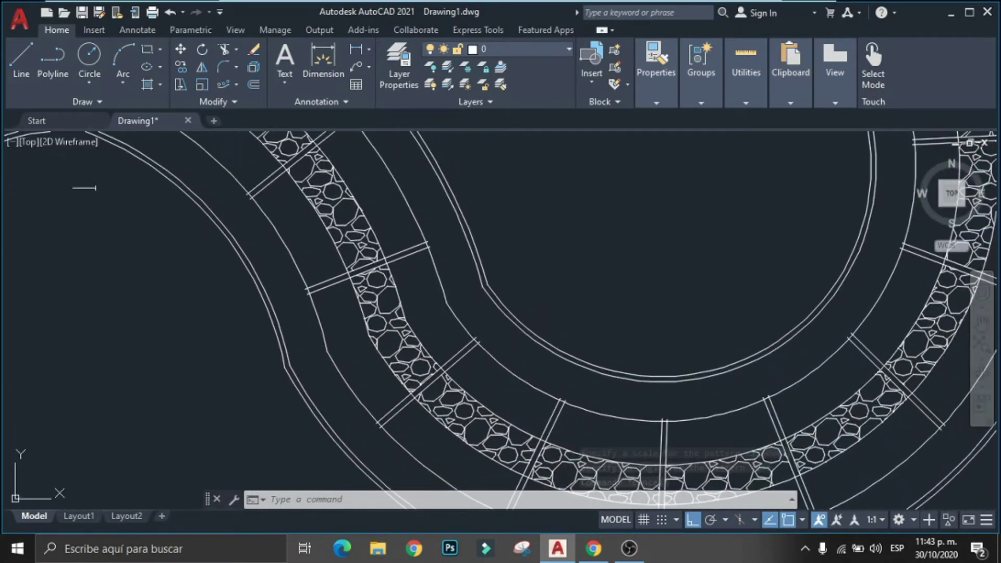
scroll(598, 242, down, 3)
mouse_move(598, 241)
middle_down()
mouse_move(398, 286)
mouse_move(286, 342)
mouse_move(236, 429)
mouse_move(196, 466)
mouse_move(151, 484)
mouse_move(36, 393)
mouse_move(105, 346)
mouse_move(514, 320)
middle_up()
scroll(170, 480, up, 2)
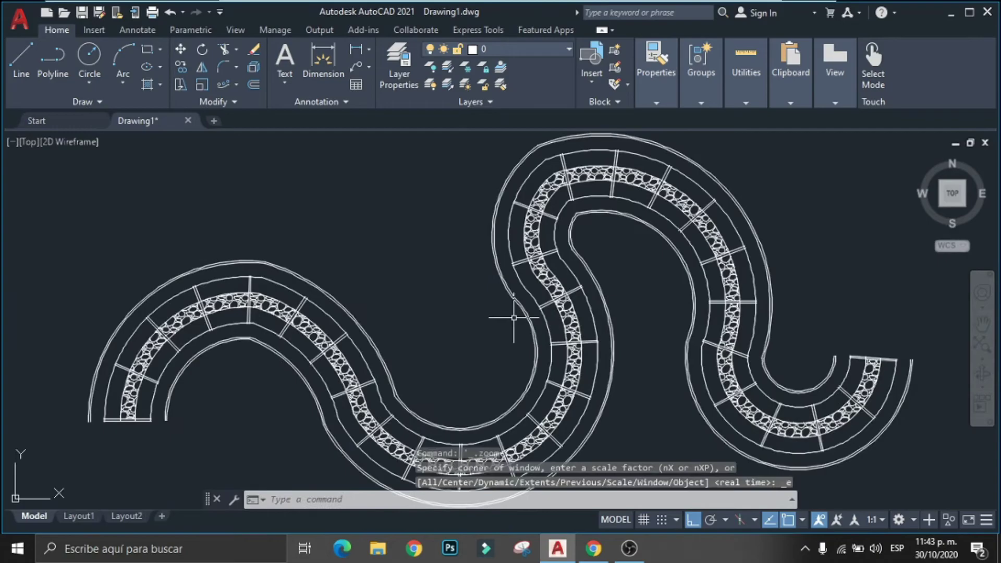
scroll(513, 317, down, 2)
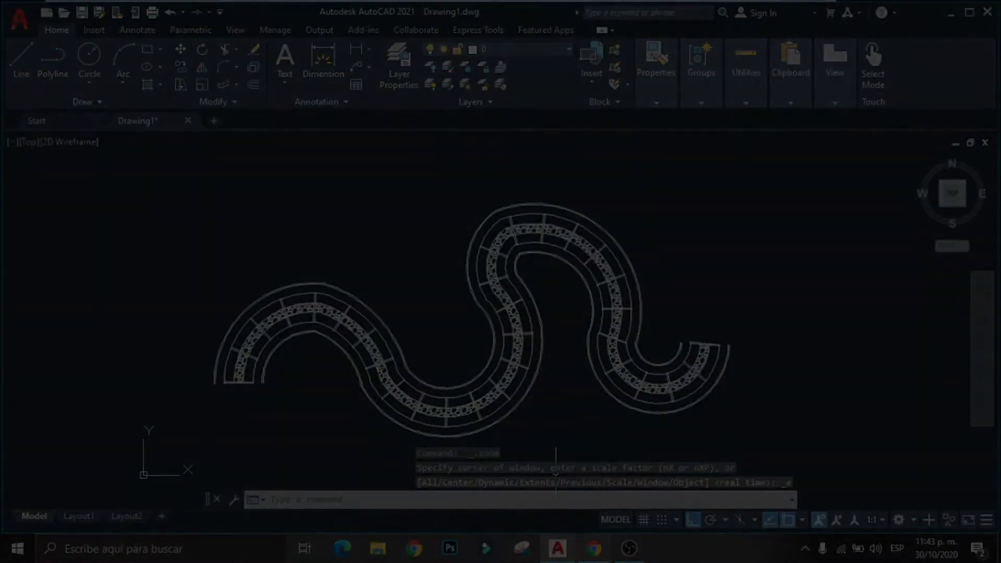